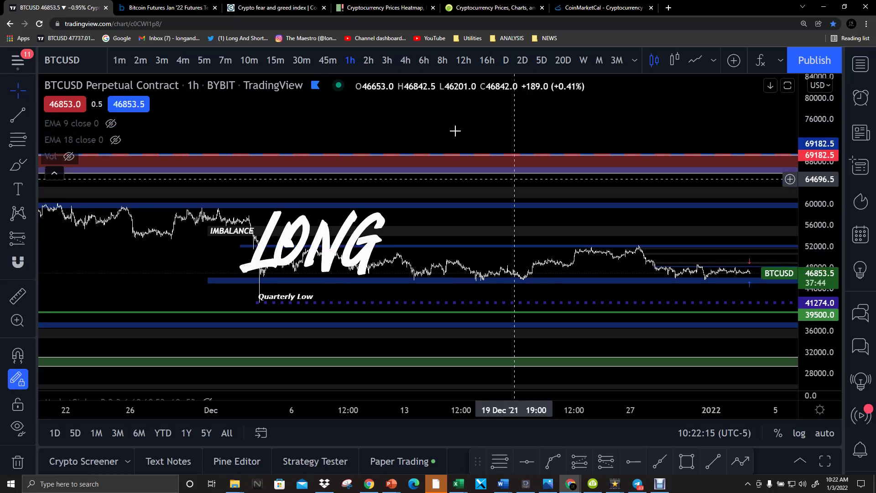
# Step: Place a short position mid-chart and a long position to its right
pyautogui.moveTo(450, 119); pyautogui.dragTo(458, 392)
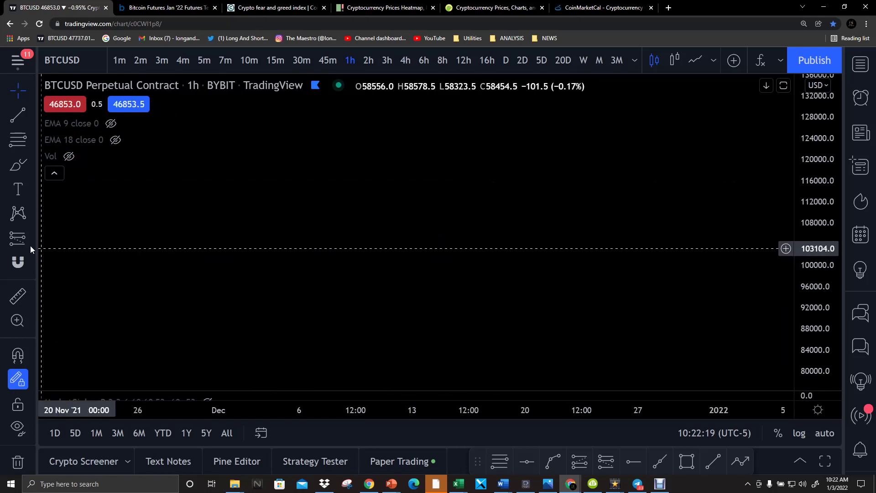
pyautogui.click(17, 238)
pyautogui.click(501, 192)
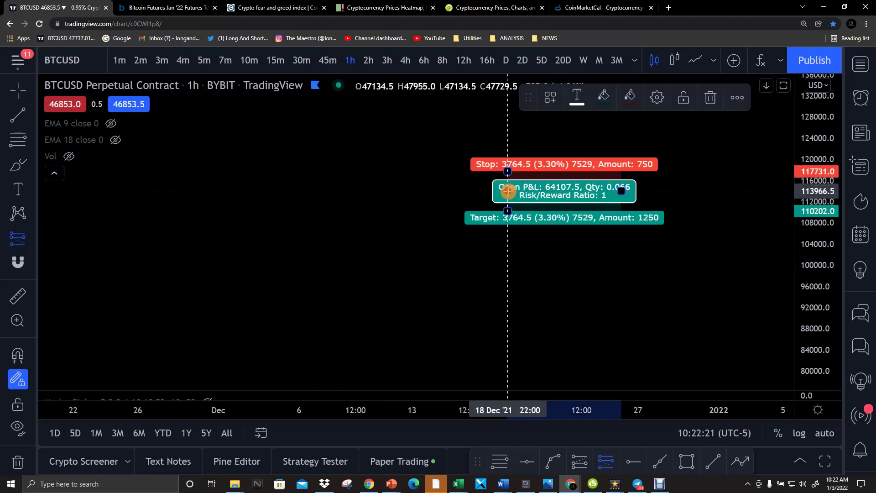
pyautogui.click(19, 235)
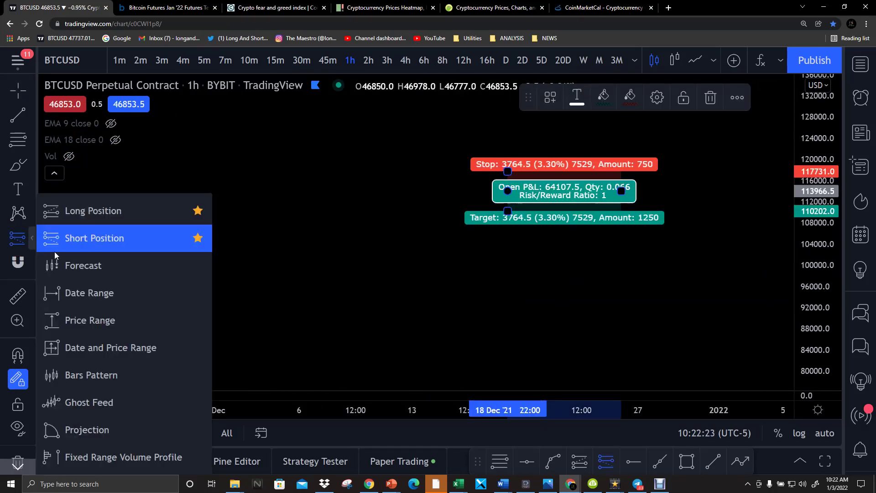
pyautogui.click(82, 208)
pyautogui.click(675, 198)
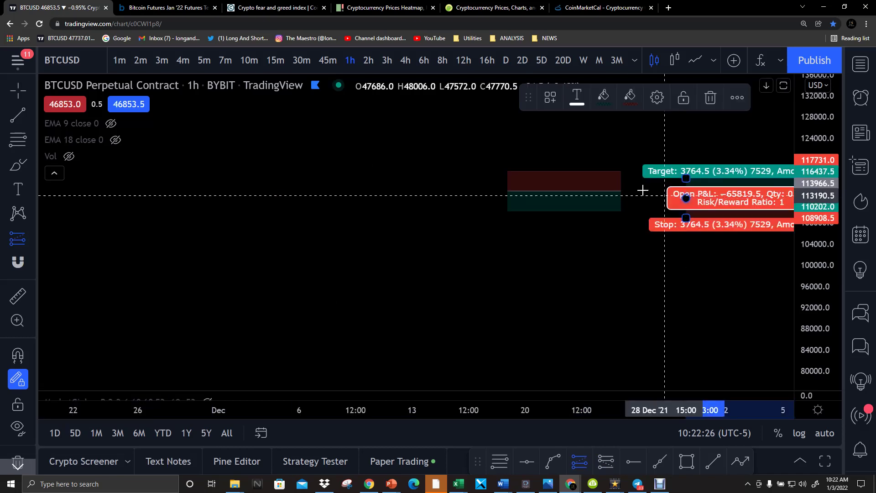
# Step: Move the short position to early December, raise its stop and extend its target to 5.29%
pyautogui.click(585, 196)
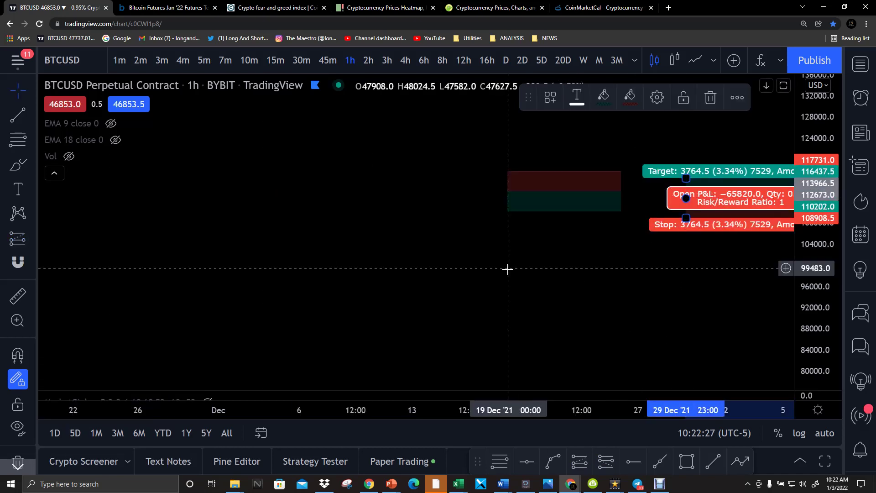
pyautogui.moveTo(527, 196); pyautogui.dragTo(387, 217)
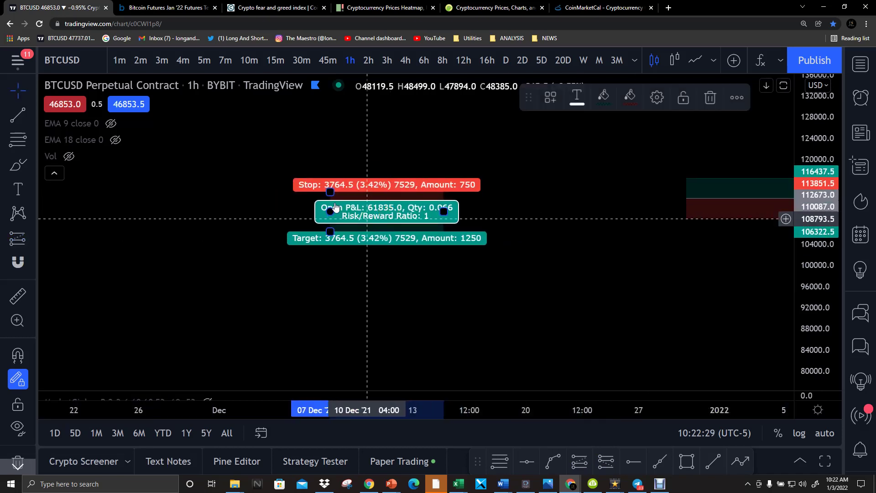
pyautogui.moveTo(330, 190); pyautogui.dragTo(330, 125)
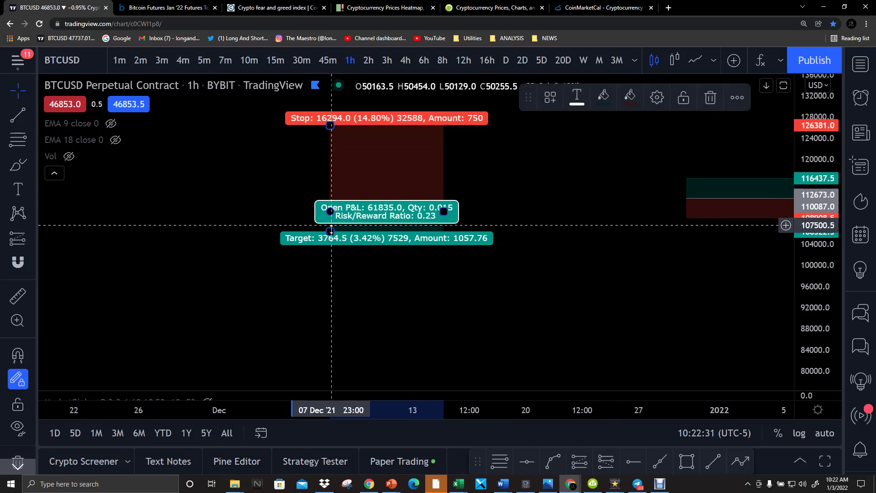
pyautogui.moveTo(331, 227); pyautogui.dragTo(330, 243)
# Step: Move the long position to mid-chart with a 14.11% target and a stop of about 4.82%
pyautogui.moveTo(757, 202)
pyautogui.mouseDown()
pyautogui.moveTo(658, 196)
pyautogui.moveTo(581, 212)
pyautogui.mouseUp()
pyautogui.moveTo(513, 192); pyautogui.dragTo(511, 131)
pyautogui.moveTo(512, 231); pyautogui.dragTo(510, 240)
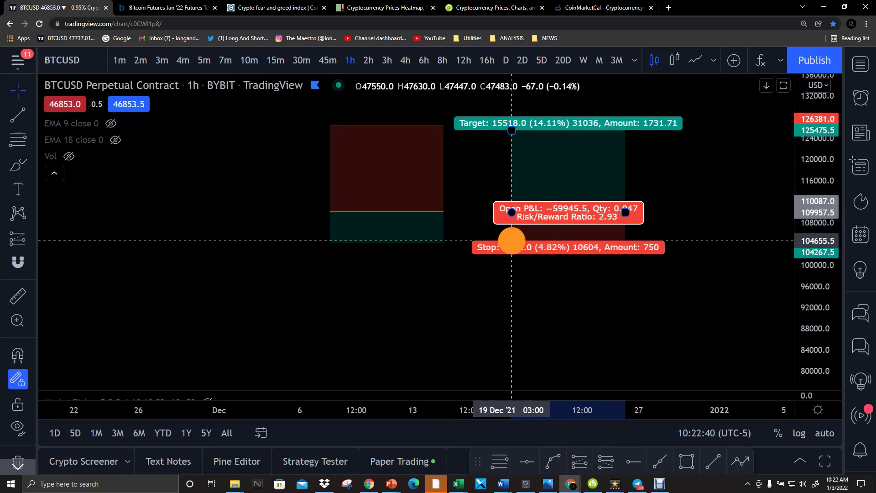
pyautogui.click(504, 289)
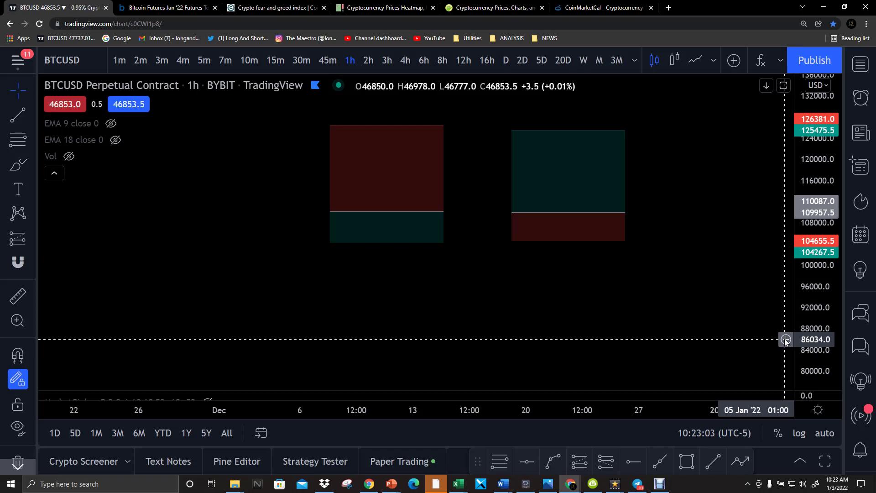
# Step: Drag the long position lower so it shows a 16.94% target, 5.79% stop and 2.93 risk/reward
pyautogui.click(582, 218)
pyautogui.moveTo(582, 218); pyautogui.dragTo(598, 313)
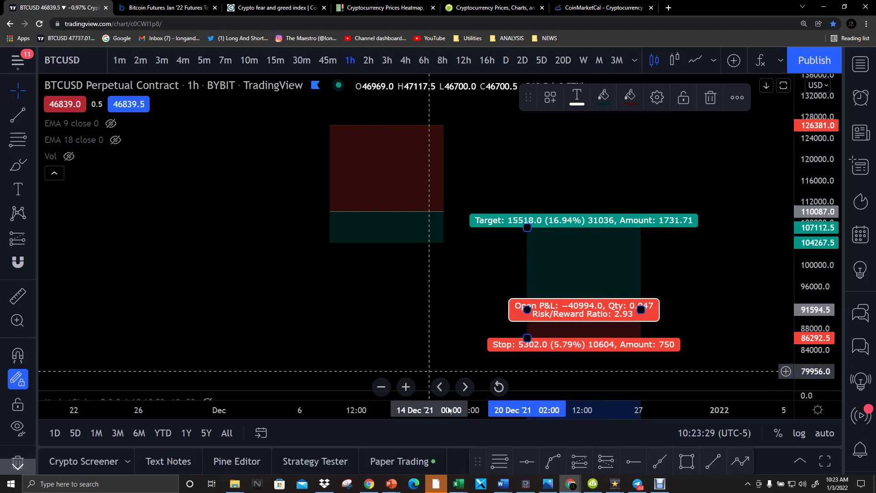
# Step: Expand the Paper Trading panel to half-screen to review the closed short's +5.20 profit, then collapse it
pyautogui.click(460, 448)
pyautogui.moveTo(461, 449); pyautogui.dragTo(479, 228)
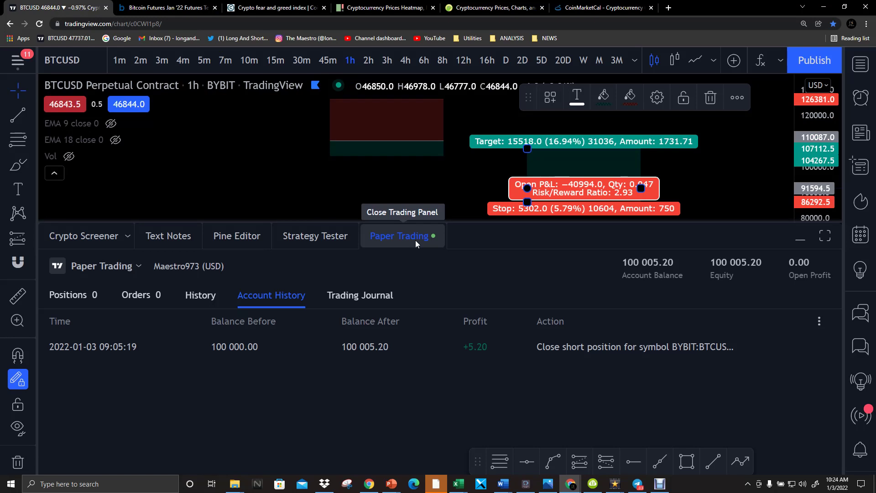
pyautogui.click(446, 226)
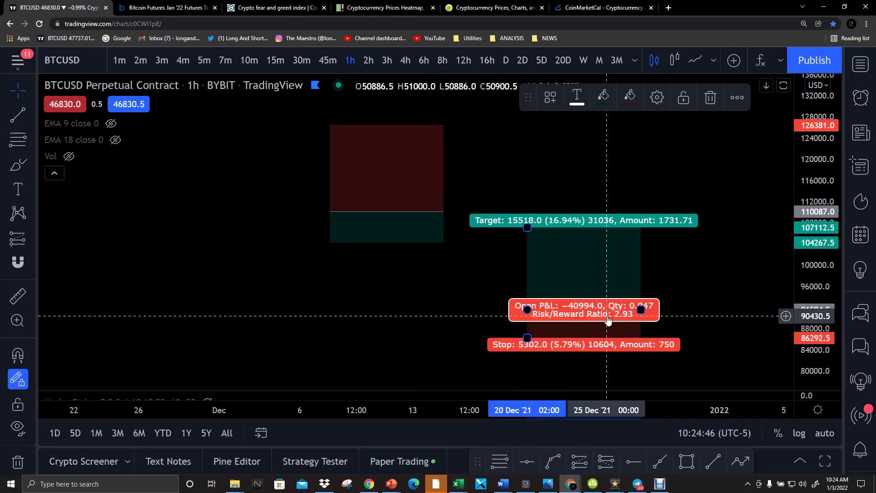
# Step: Delete the long position drawing, leaving only the short position box
pyautogui.press('Delete')
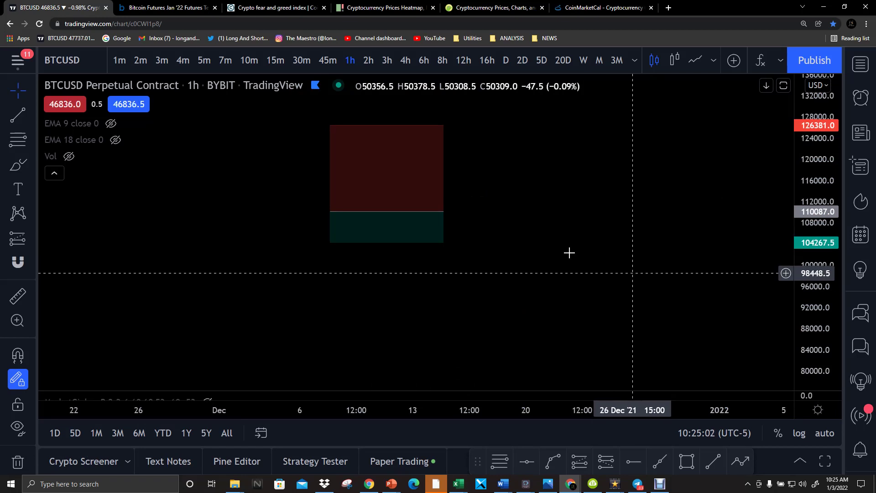
# Step: Select the short position, shift it toward 19–24 December, then delete it
pyautogui.click(417, 230)
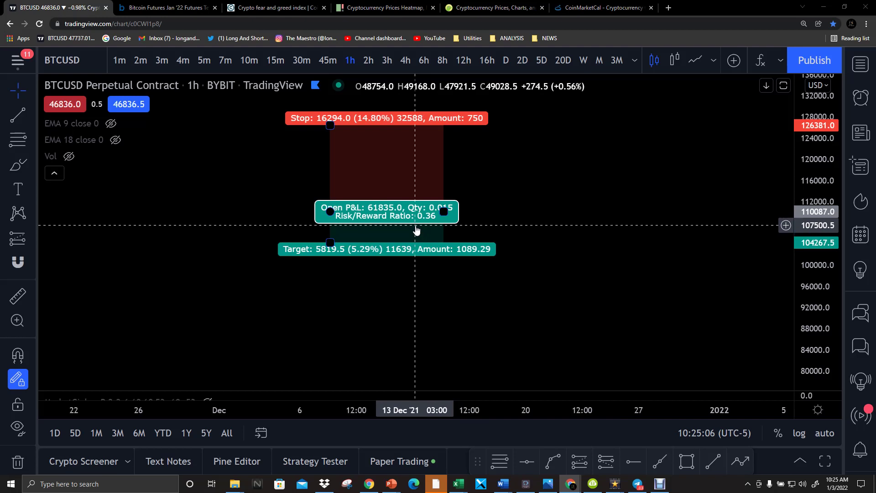
pyautogui.moveTo(416, 213)
pyautogui.mouseDown()
pyautogui.moveTo(592, 250)
pyautogui.moveTo(592, 260)
pyautogui.mouseUp()
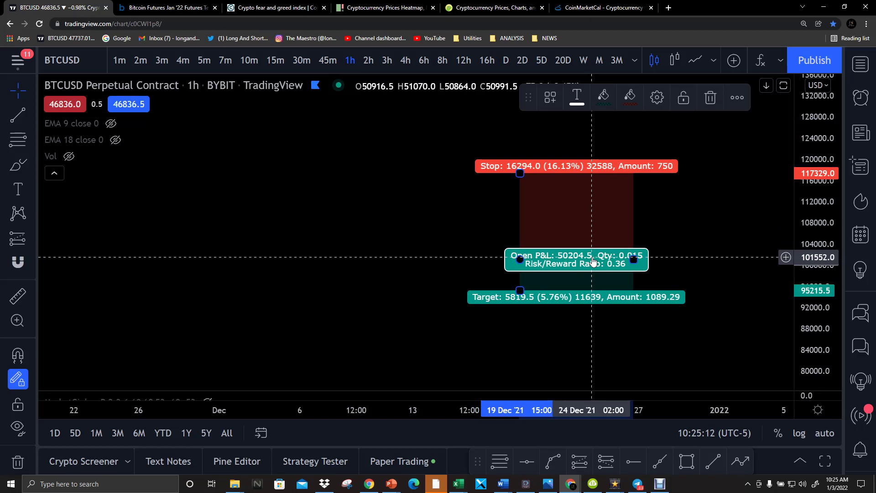
pyautogui.press('Delete')
# Step: Pan back to the October–November price action with its marked levels
pyautogui.moveTo(301, 293); pyautogui.dragTo(604, 88)
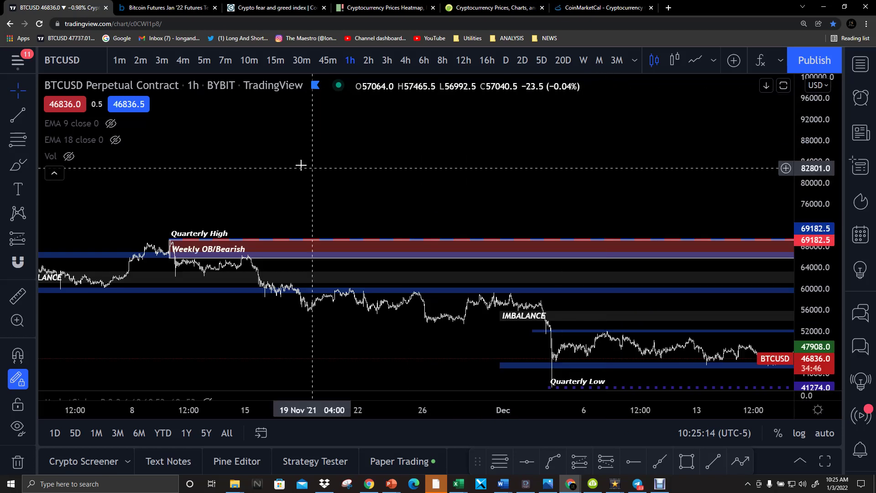
pyautogui.moveTo(300, 165); pyautogui.dragTo(393, 190)
pyautogui.scroll(-3, 348, 182)
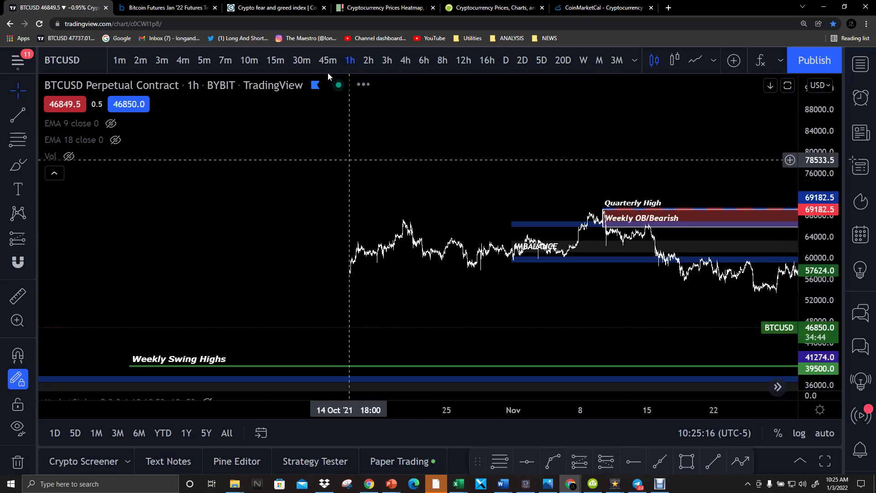
# Step: Switch to 1D candles and pan back to early 2019 with the price scale fitted
pyautogui.click(505, 60)
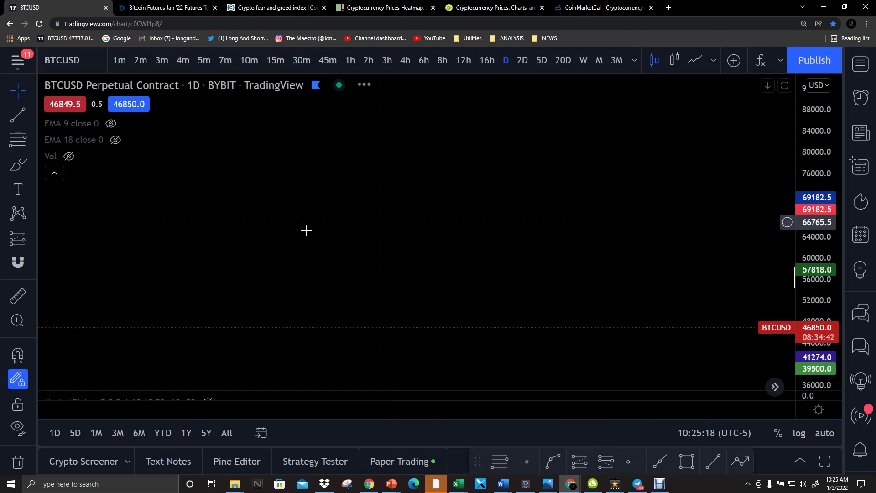
pyautogui.moveTo(434, 277); pyautogui.dragTo(569, 269)
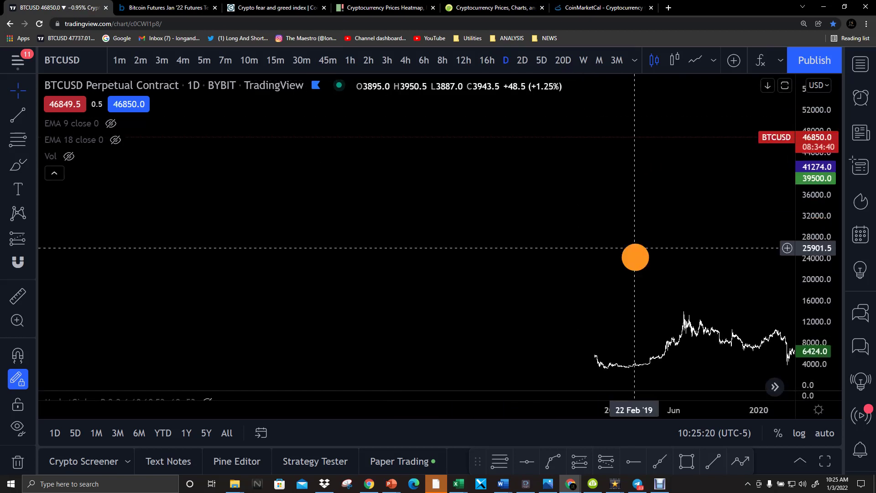
pyautogui.moveTo(634, 257); pyautogui.dragTo(456, 190)
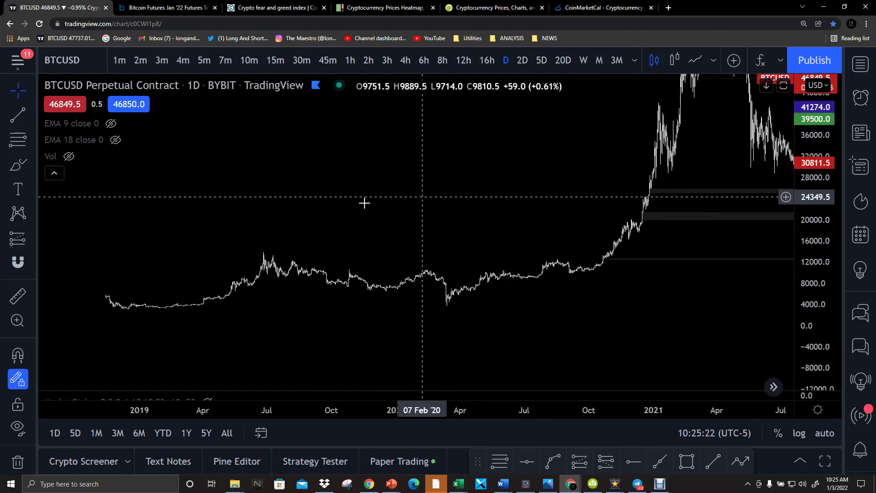
pyautogui.moveTo(364, 203); pyautogui.dragTo(604, 186)
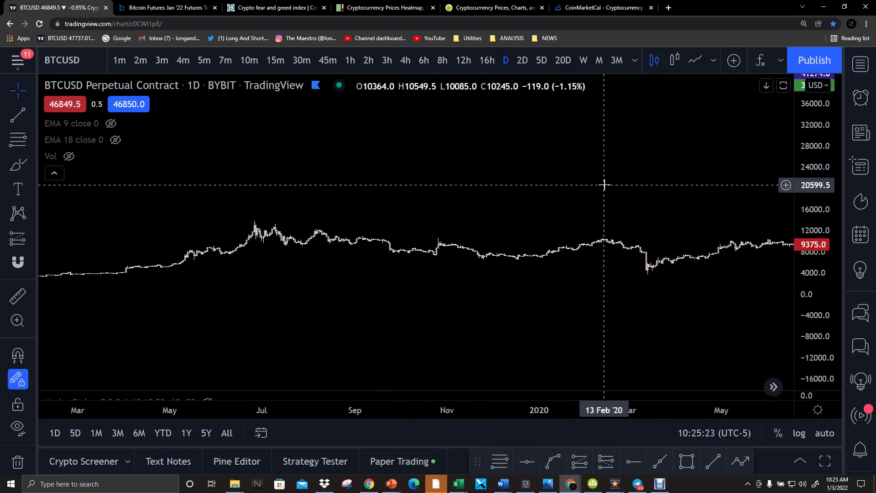
pyautogui.doubleClick(811, 323)
pyautogui.moveTo(652, 146); pyautogui.dragTo(749, 156)
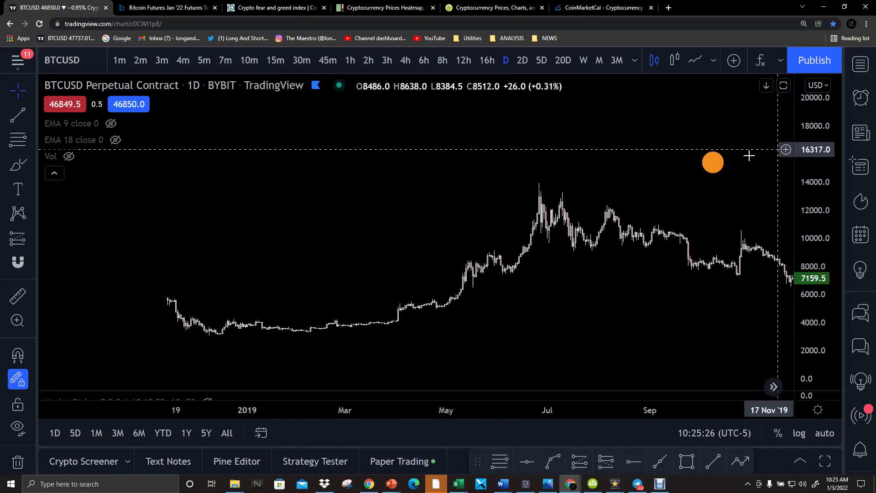
pyautogui.click(19, 238)
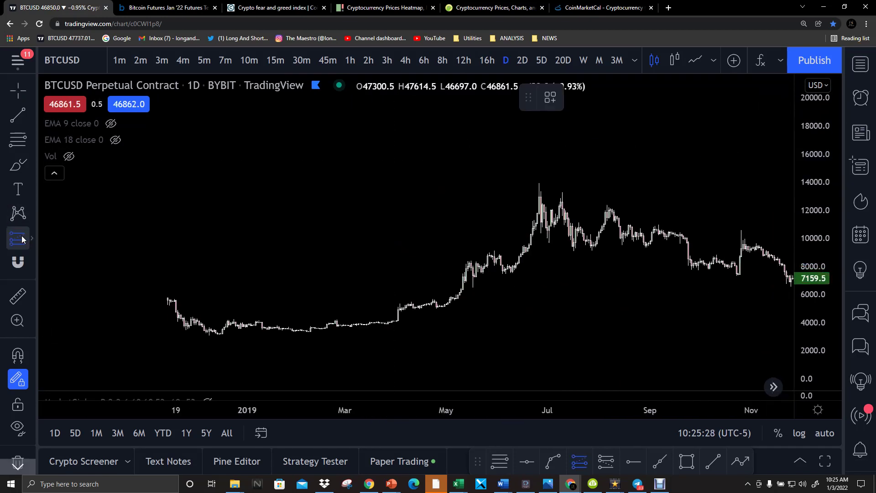
# Step: Place a long position at 8663 in June 2019, with a 12856 target and the stop raised toward entry
pyautogui.click(31, 240)
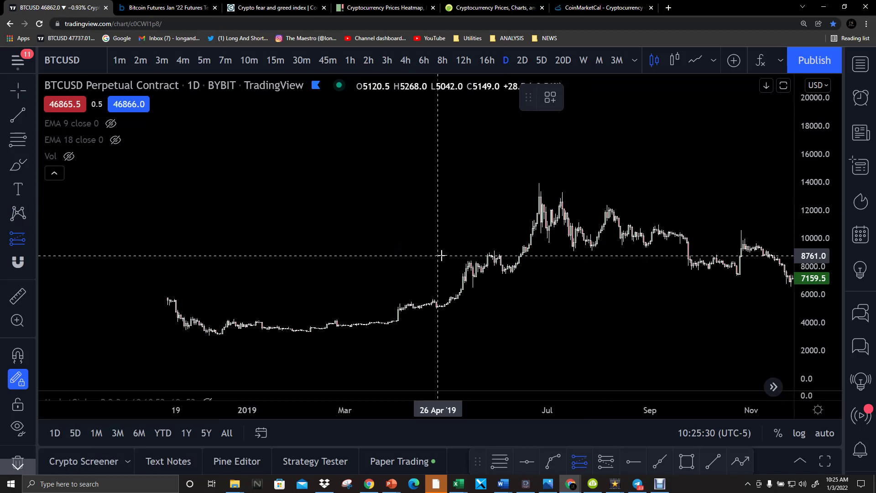
pyautogui.click(518, 256)
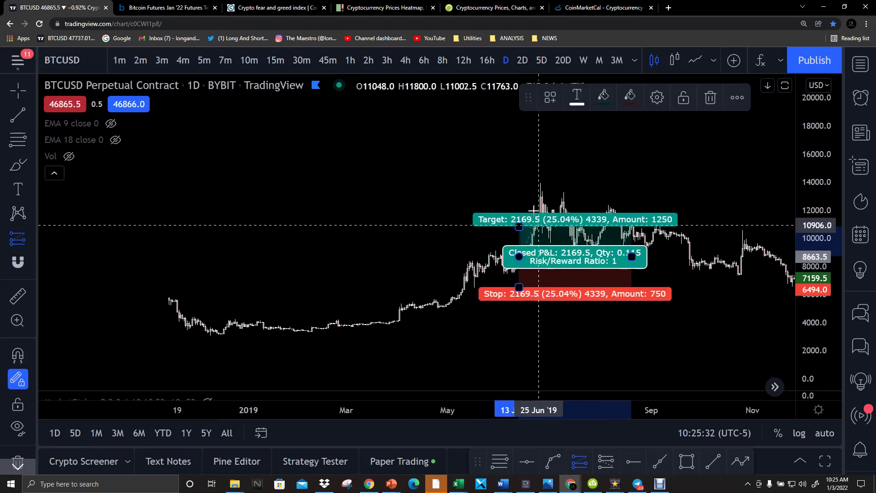
pyautogui.click(521, 224)
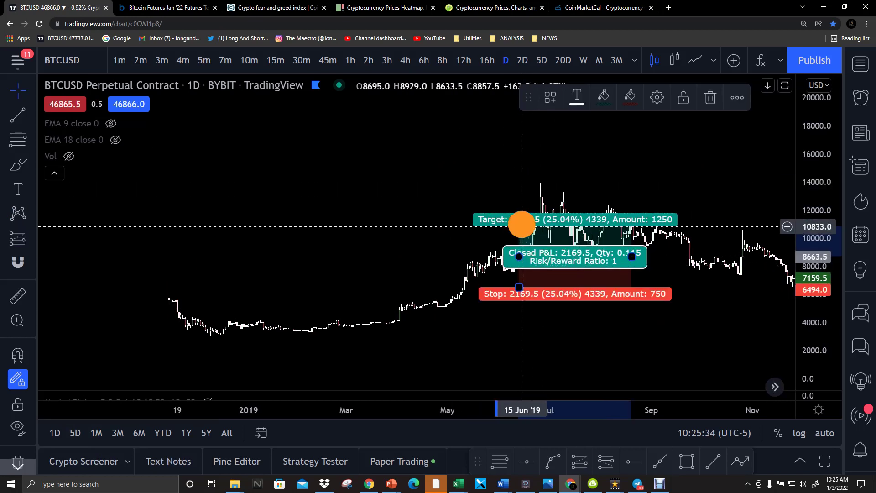
pyautogui.moveTo(521, 225); pyautogui.dragTo(518, 197)
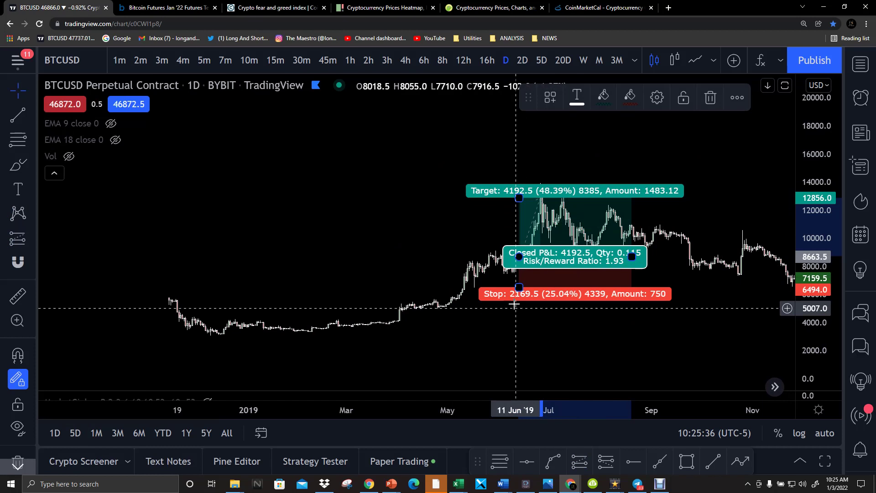
pyautogui.moveTo(519, 287); pyautogui.dragTo(521, 274)
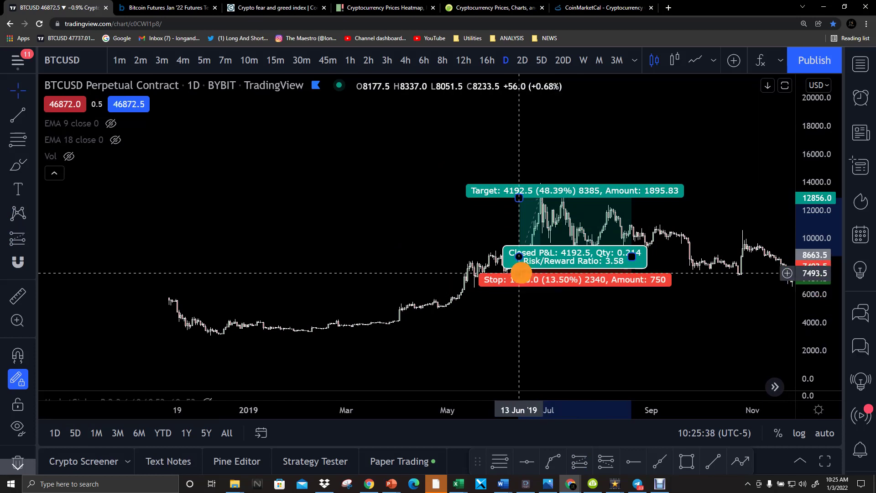
# Step: Deselect the position and bring up the Paper Trading account panel
pyautogui.click(458, 212)
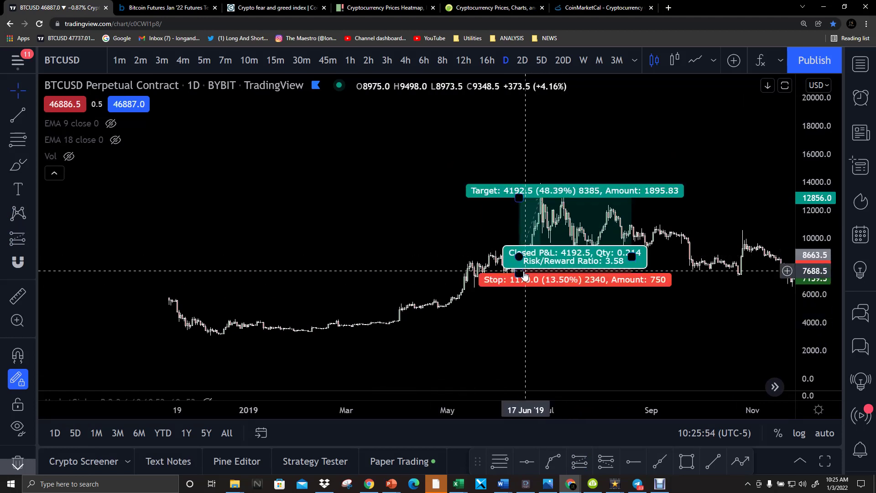
pyautogui.click(528, 309)
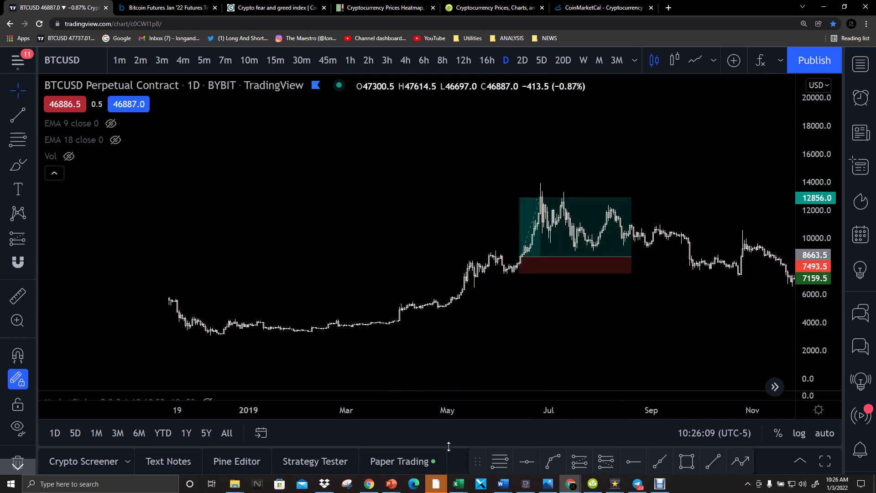
pyautogui.moveTo(448, 447); pyautogui.dragTo(436, 161)
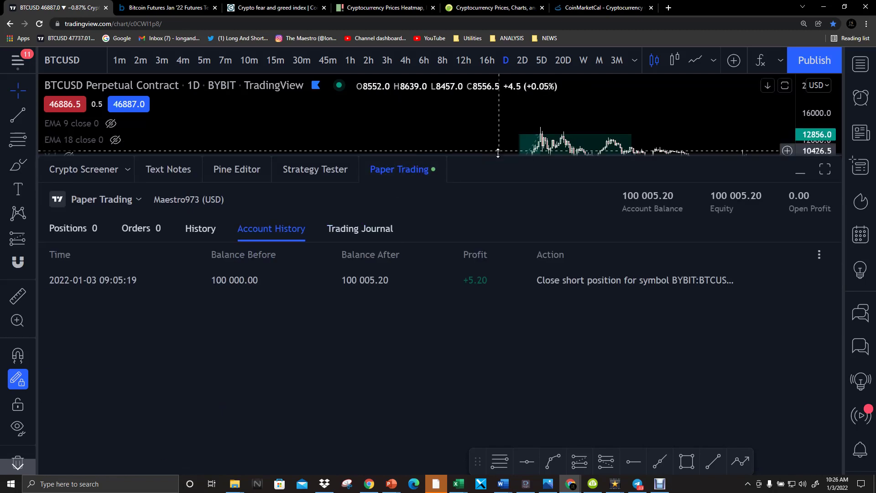
# Step: Collapse the Paper Trading panel and delete the long position box from the daily chart
pyautogui.moveTo(494, 156); pyautogui.dragTo(481, 467)
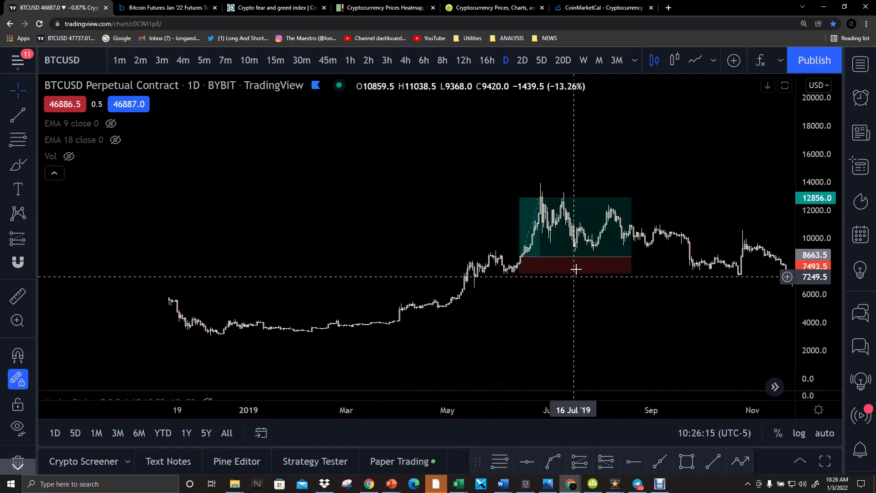
pyautogui.moveTo(661, 301); pyautogui.dragTo(382, 313)
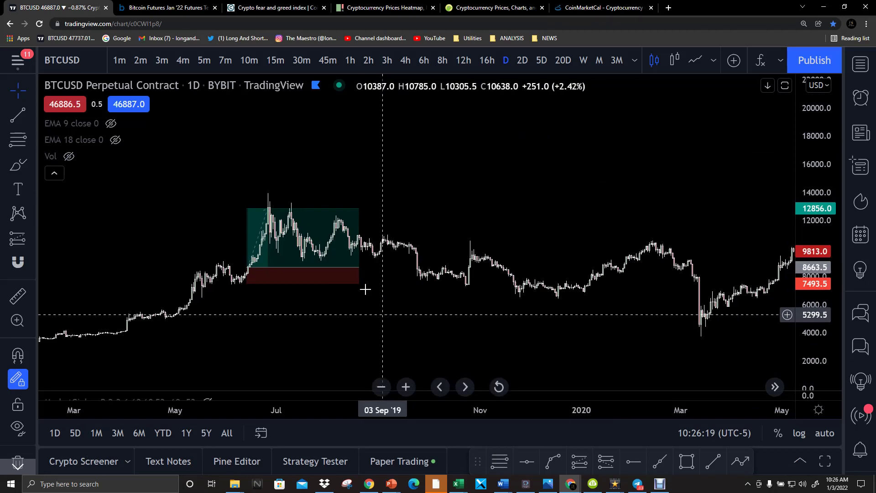
pyautogui.click(333, 265)
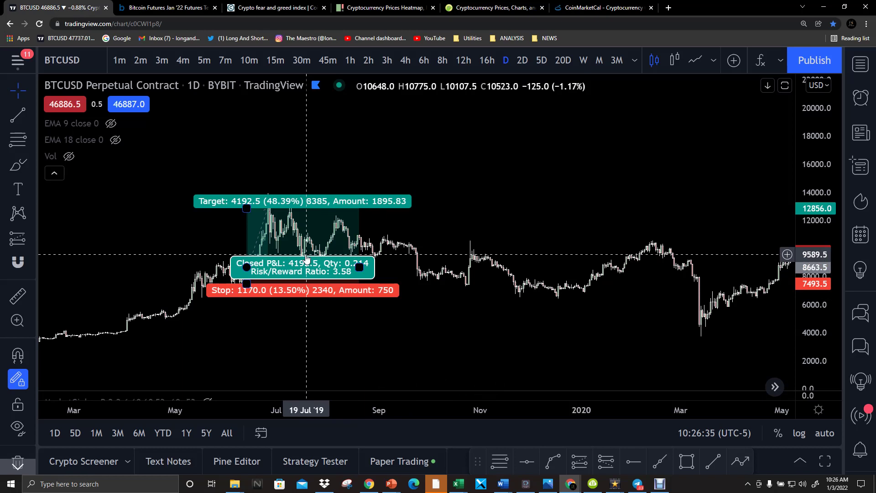
pyautogui.click(324, 237)
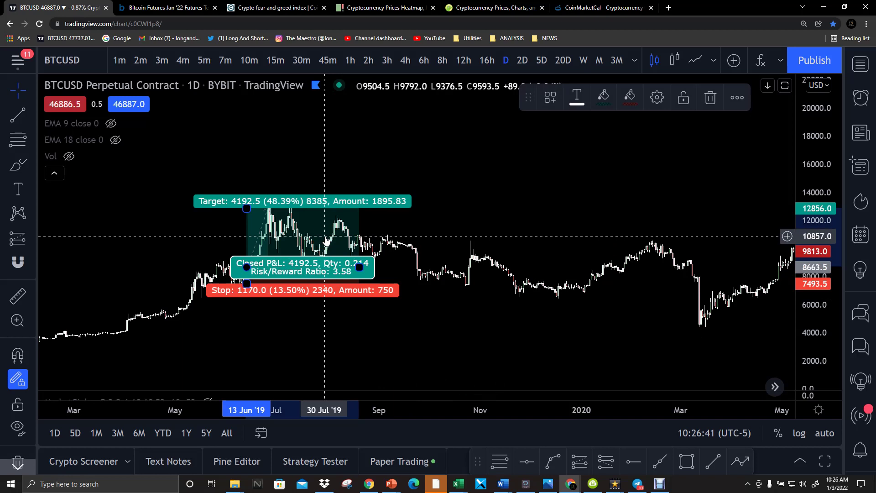
pyautogui.press('Delete')
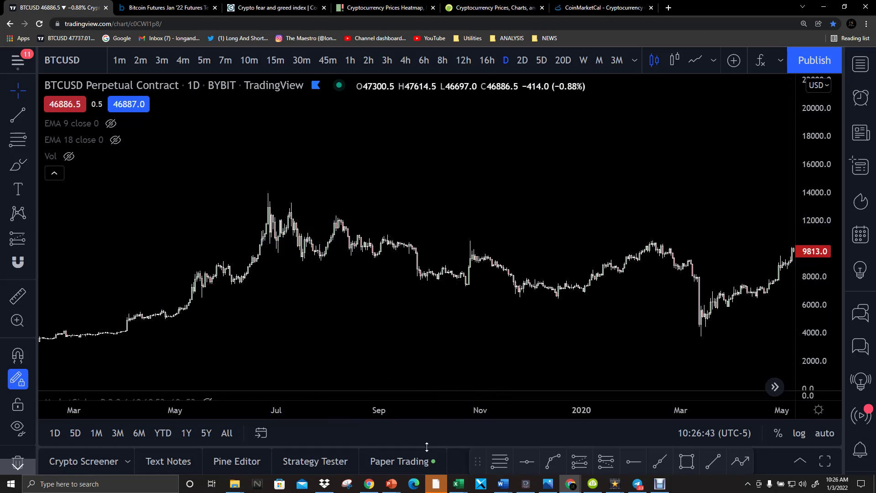
pyautogui.click(425, 460)
pyautogui.moveTo(455, 280); pyautogui.dragTo(438, 454)
pyautogui.moveTo(391, 483)
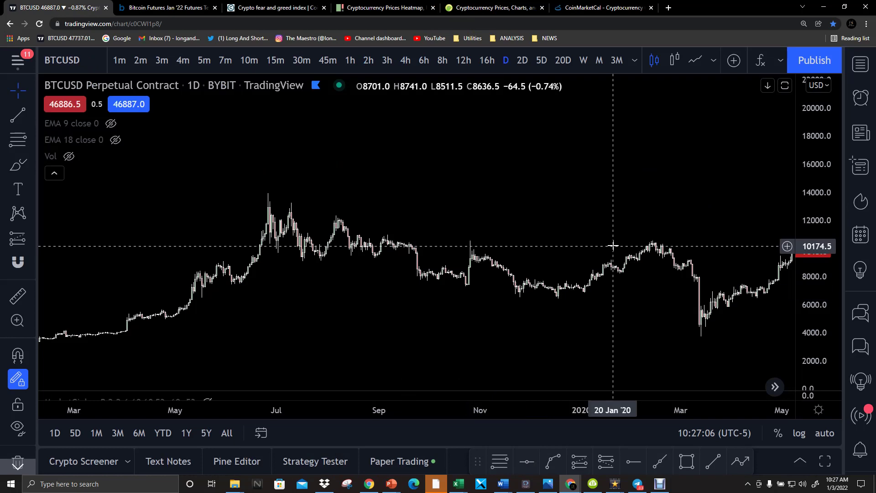
pyautogui.scroll(-3, 613, 245)
# Step: Zoom out and pan the daily chart toward 2022, rescaling prices to show the marked zones
pyautogui.moveTo(664, 190)
pyautogui.mouseDown()
pyautogui.moveTo(387, 190)
pyautogui.moveTo(254, 260)
pyautogui.mouseUp()
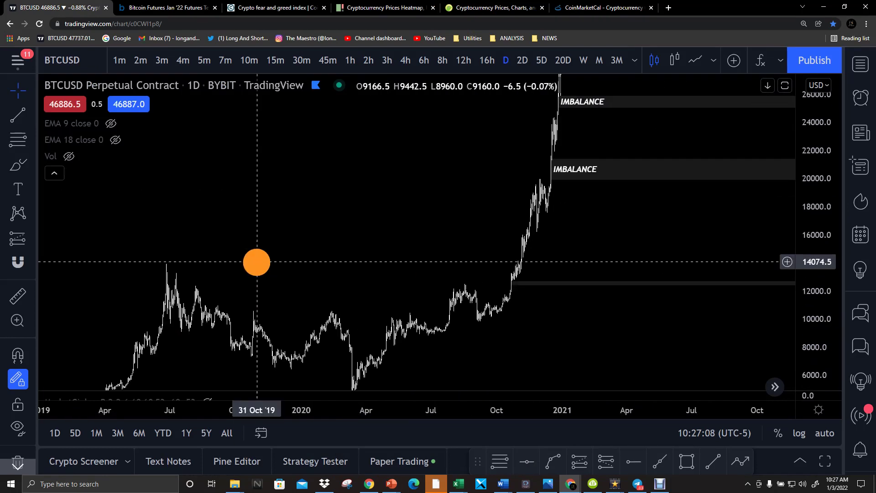
pyautogui.scroll(-2, 589, 153)
pyautogui.scroll(-1, 659, 139)
pyautogui.moveTo(824, 122); pyautogui.dragTo(812, 307)
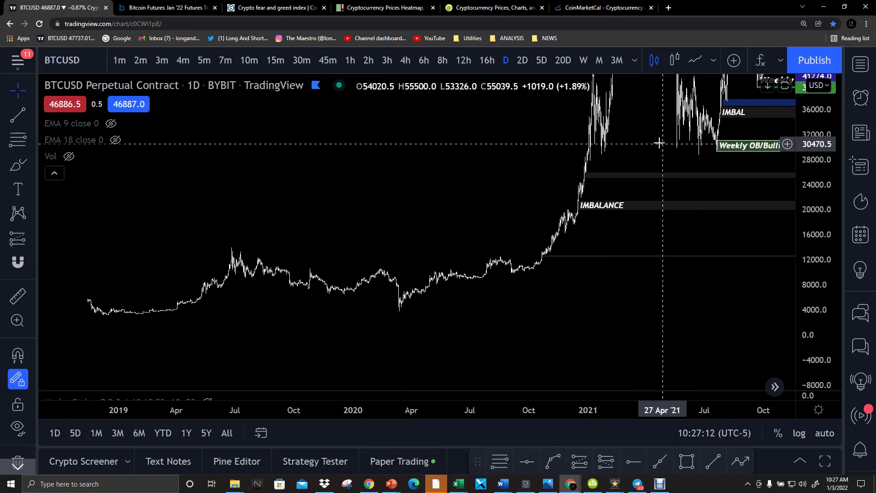
pyautogui.moveTo(650, 146)
pyautogui.mouseDown()
pyautogui.moveTo(528, 187)
pyautogui.moveTo(230, 258)
pyautogui.mouseUp()
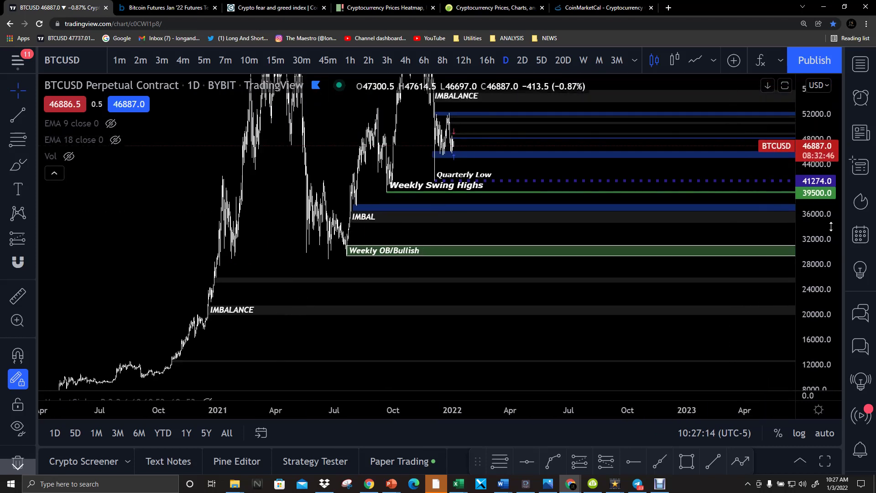
pyautogui.moveTo(838, 165); pyautogui.dragTo(836, 155)
pyautogui.moveTo(573, 151); pyautogui.dragTo(568, 248)
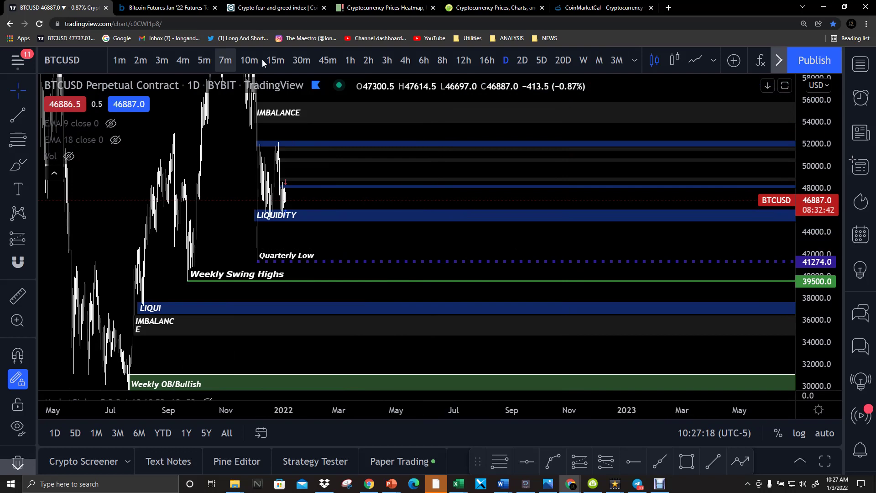
# Step: Switch to 1h candles and adjust the view around recent price action
pyautogui.click(350, 60)
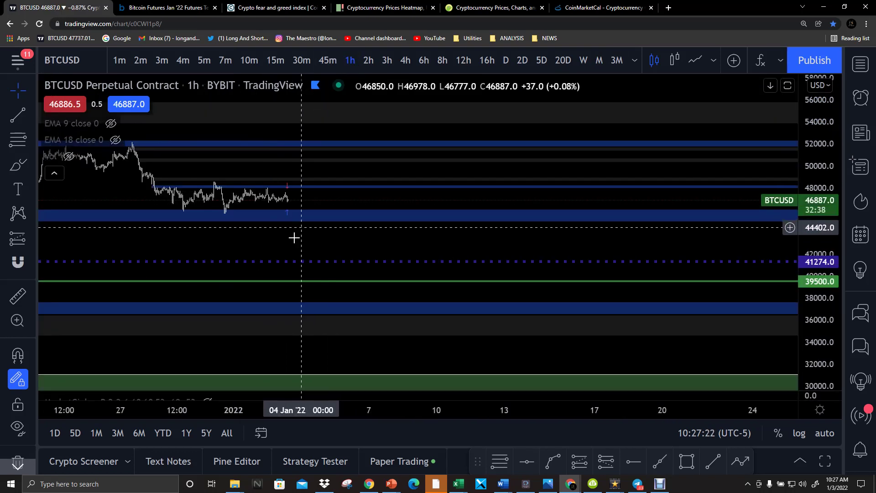
pyautogui.moveTo(294, 236); pyautogui.dragTo(403, 250)
pyautogui.moveTo(829, 199); pyautogui.dragTo(834, 129)
pyautogui.moveTo(413, 183); pyautogui.dragTo(483, 209)
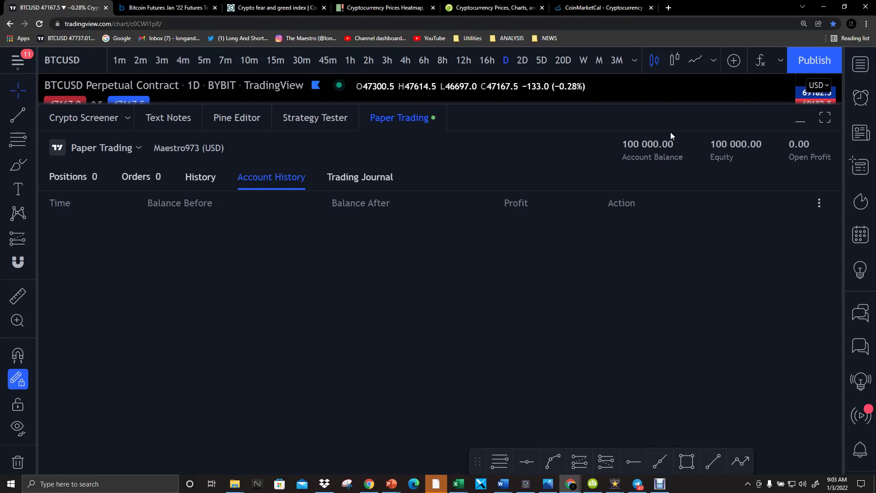
# Step: Collapse the Paper Trading panel and pan the chart forward to the latest candles
pyautogui.moveTo(532, 103); pyautogui.dragTo(501, 456)
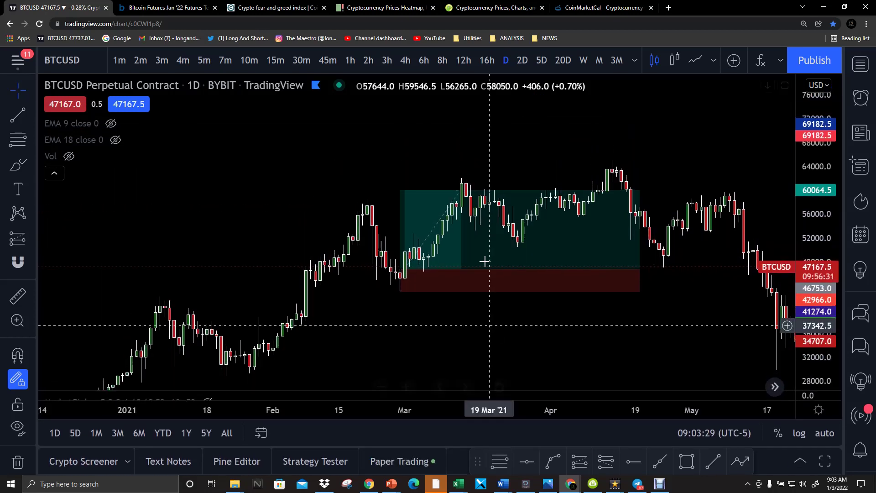
pyautogui.moveTo(672, 307); pyautogui.dragTo(218, 239)
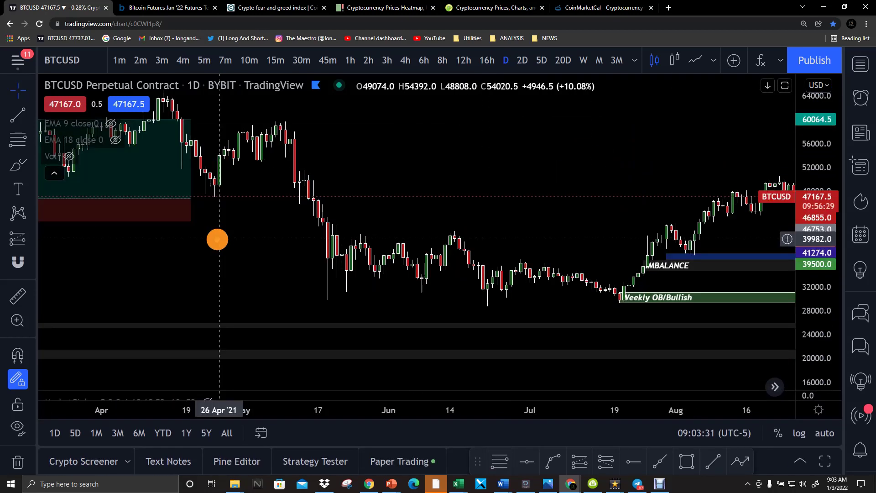
pyautogui.moveTo(641, 186); pyautogui.dragTo(250, 199)
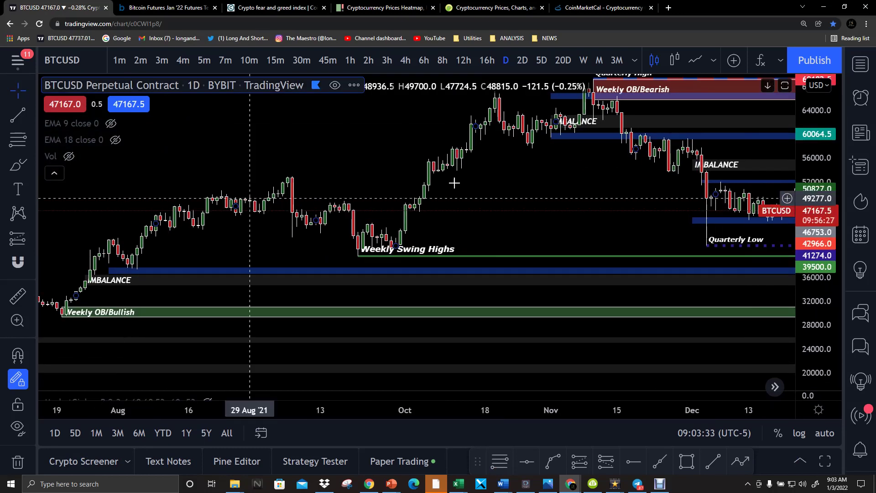
pyautogui.moveTo(474, 176); pyautogui.dragTo(35, 182)
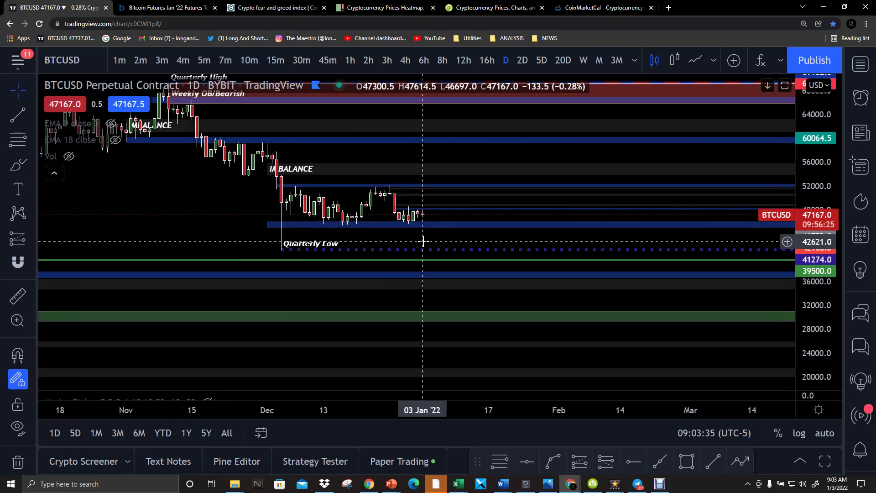
pyautogui.click(192, 174)
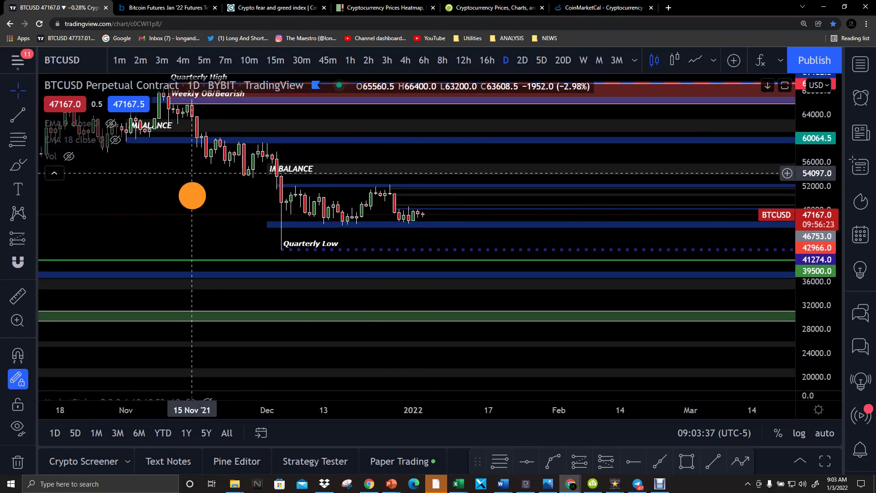
pyautogui.moveTo(191, 173); pyautogui.dragTo(194, 201)
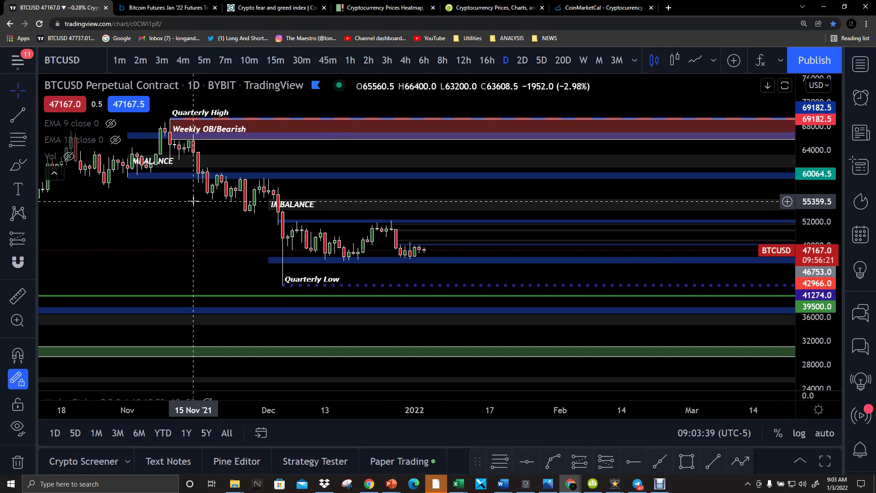
# Step: Check the IMBALANCE rectangle and blue level, then switch to 15-minute candles
pyautogui.click(313, 213)
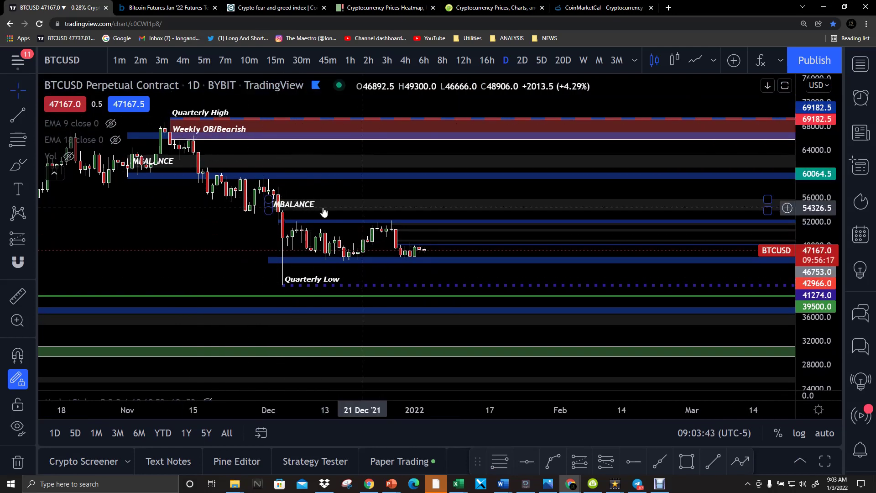
pyautogui.click(447, 225)
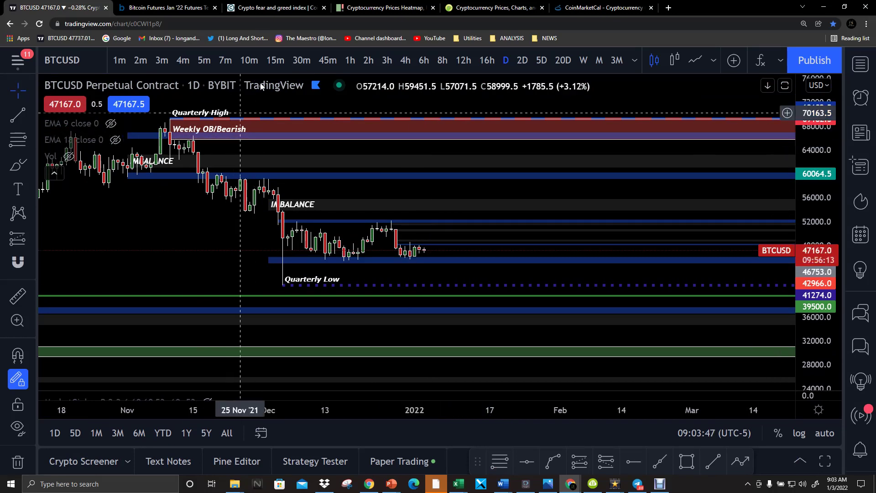
pyautogui.click(275, 61)
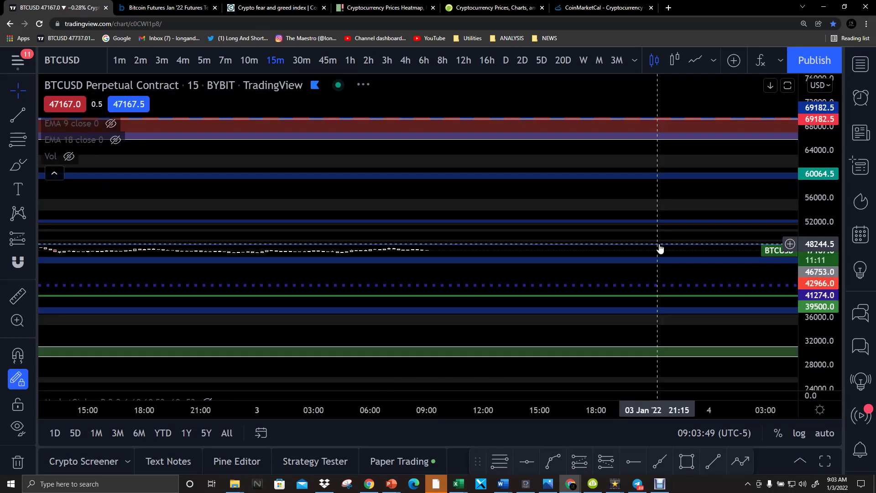
# Step: Zoom the time axis, narrow prices to about 46000–53000, and centre the consolidation candles vertically
pyautogui.scroll(-3, 788, 273)
pyautogui.click(817, 304)
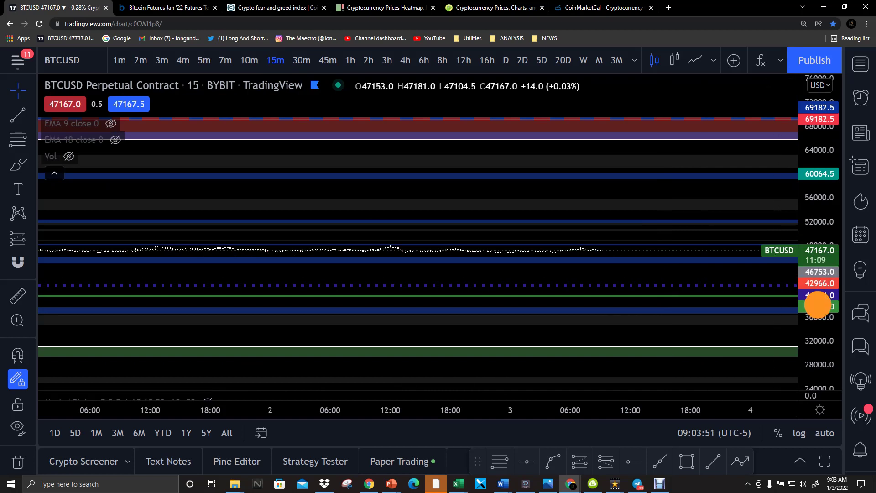
pyautogui.moveTo(817, 305); pyautogui.dragTo(798, 93)
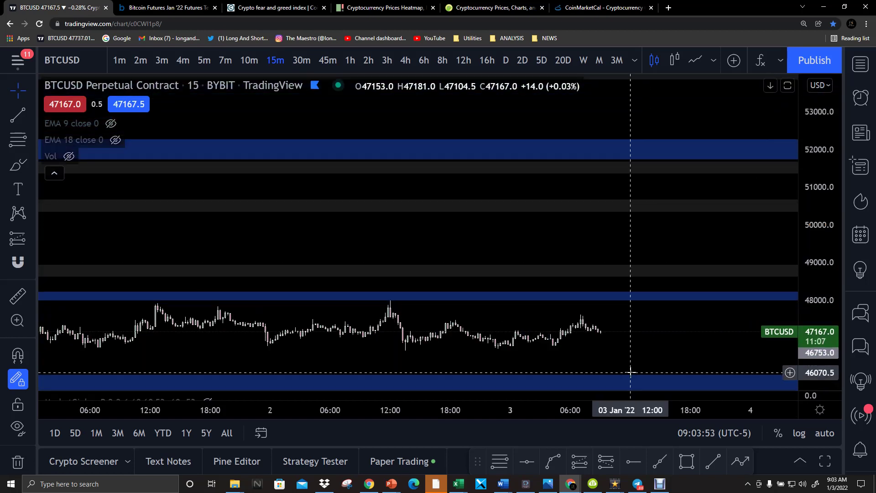
pyautogui.moveTo(634, 361); pyautogui.dragTo(638, 250)
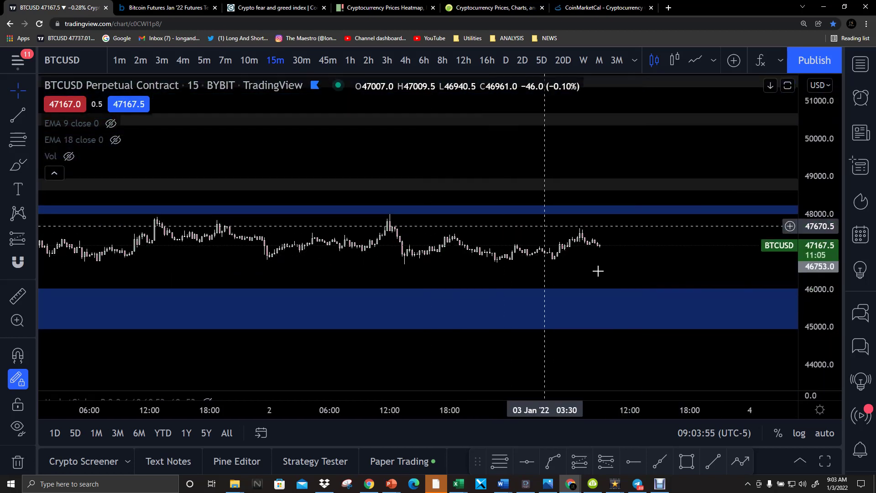